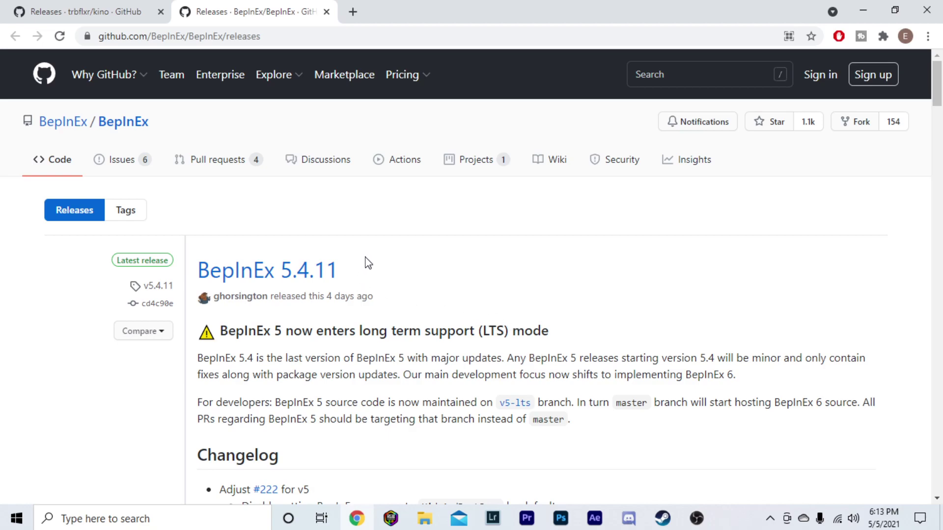
Download BepInEx_x64_5.4.11.0.zip from the assets of the BepInEx 5.4.11 release.
drag(269, 36, 62, 51)
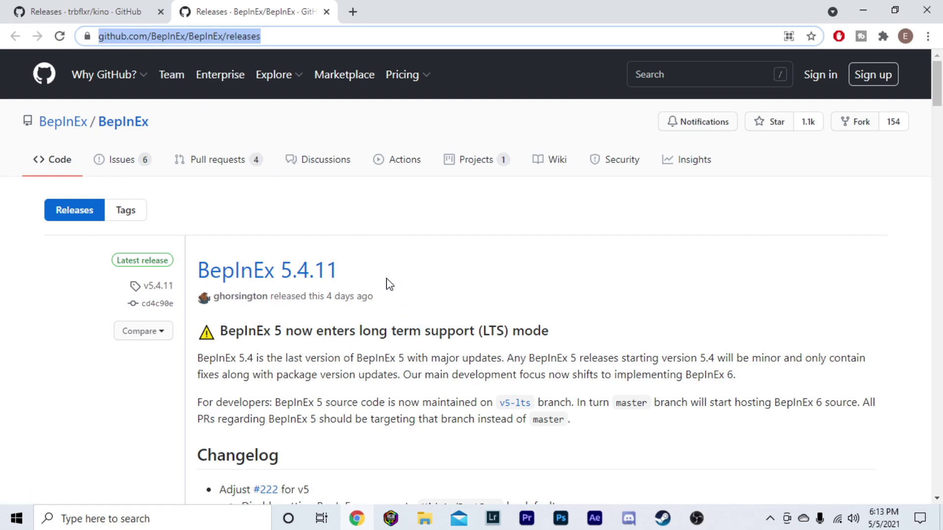
click(500, 270)
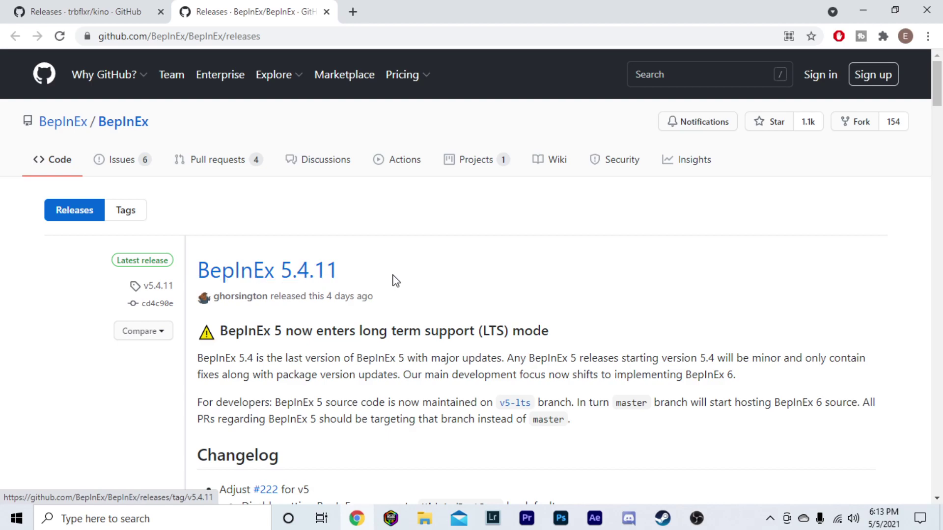
scroll(397, 288, down, 3)
scroll(397, 288, down, 4)
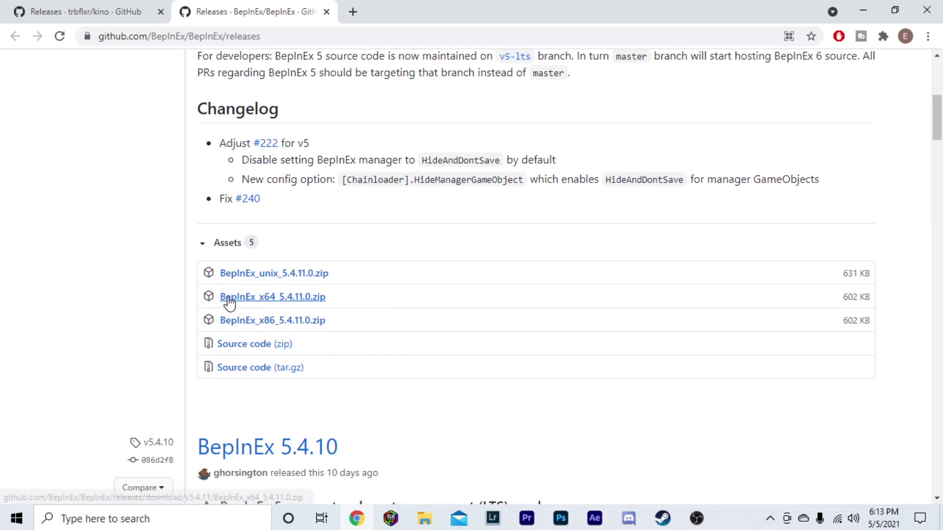
click(300, 300)
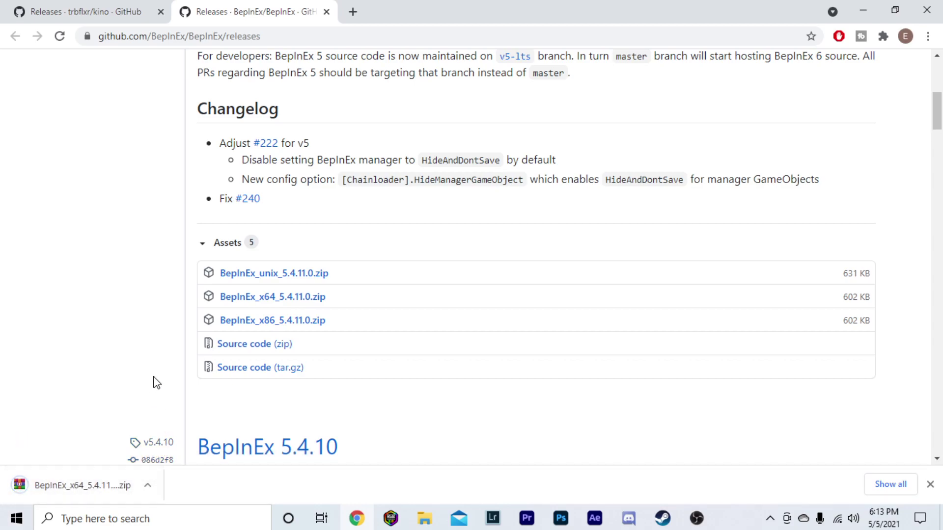
Download release_2.5.2.zip from the assets of the Kino v2.5.2 release on the trbflxr/kino releases page.
click(80, 13)
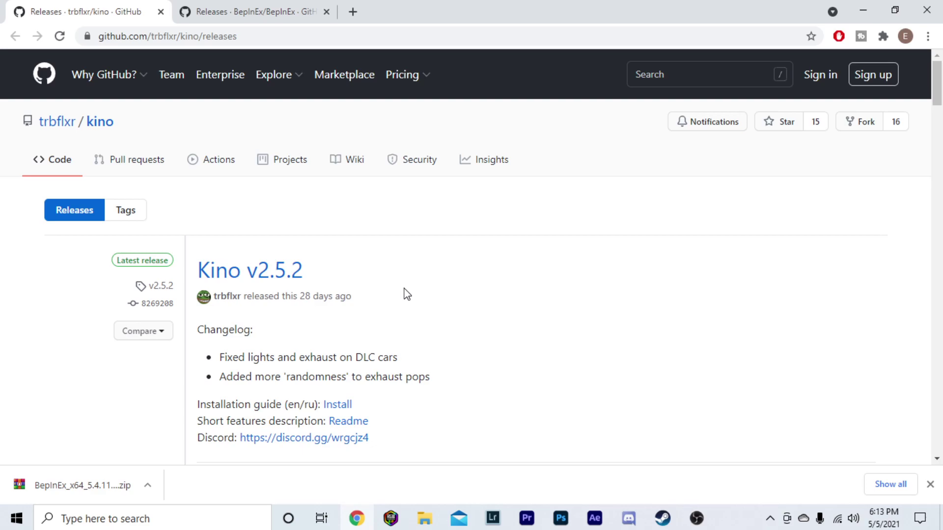
scroll(404, 309, down, 1)
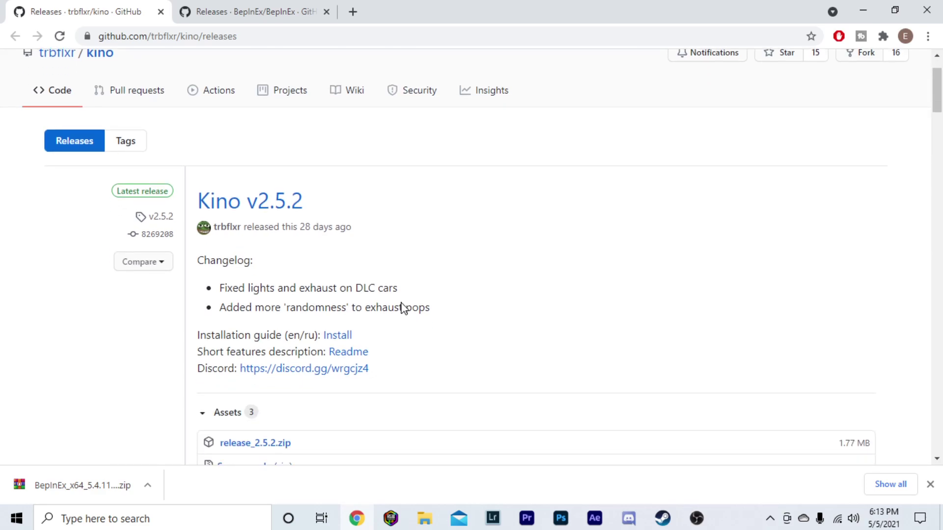
scroll(401, 298, down, 2)
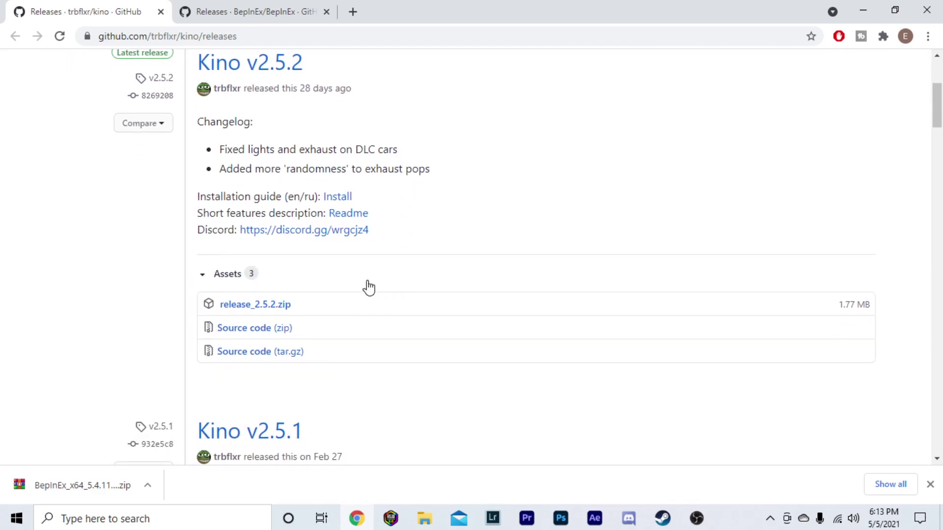
click(249, 307)
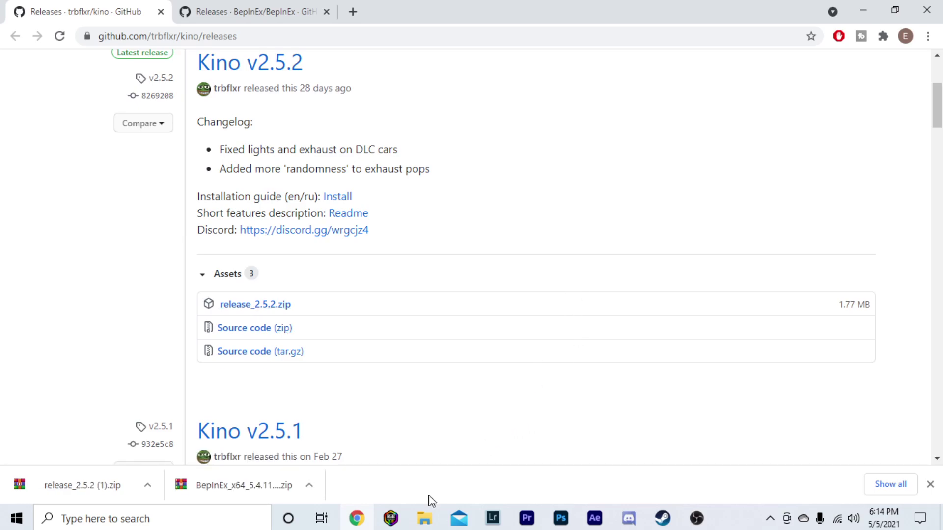
Open C:\Program Files (x86)\Steam\steamapps\common\CarX Drift Racing Online in File Explorer and fit its window to half of the screen.
click(425, 518)
double_click(331, 369)
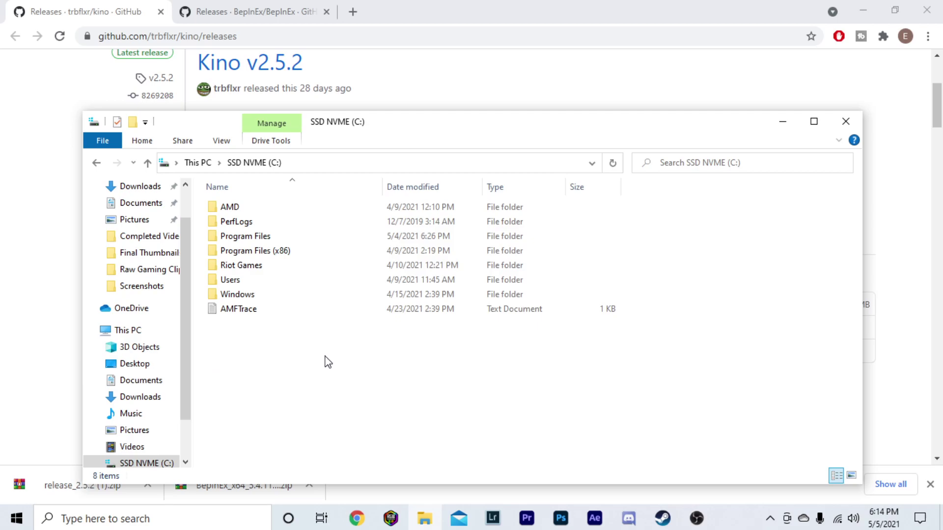
double_click(322, 254)
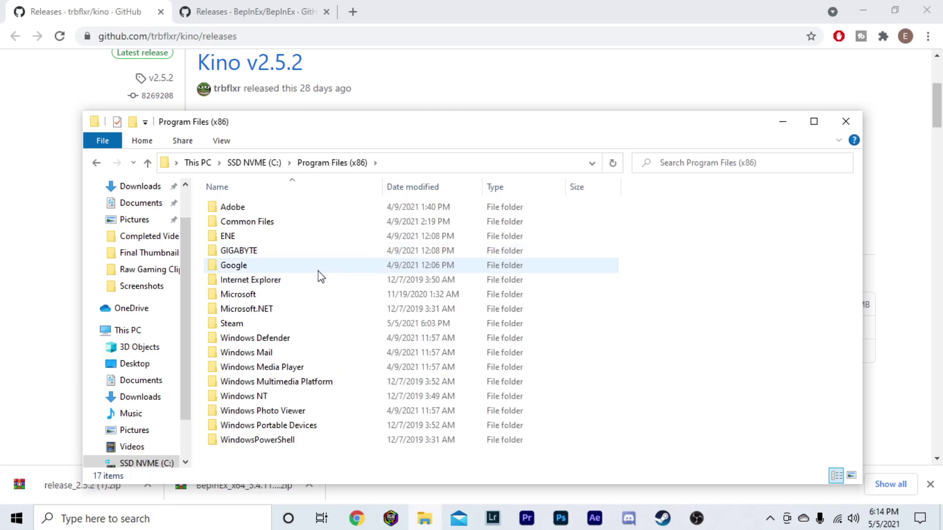
double_click(289, 324)
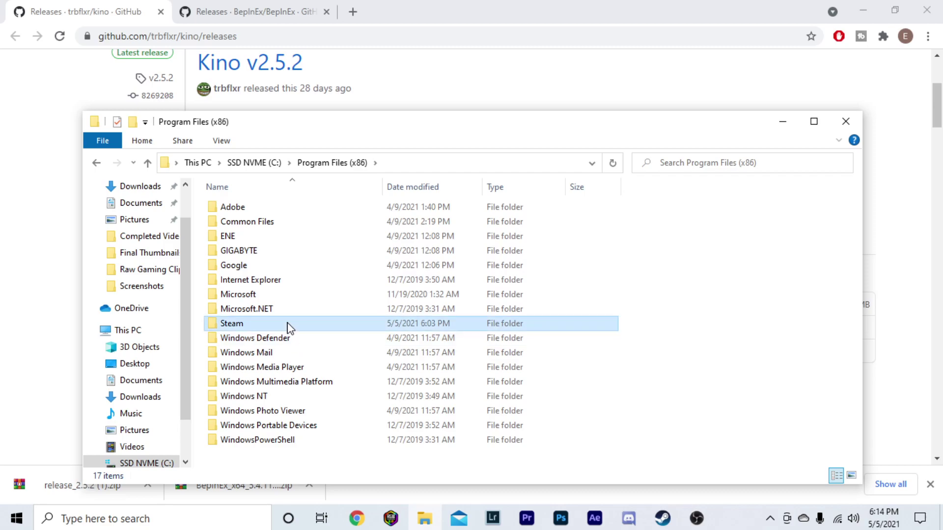
double_click(296, 457)
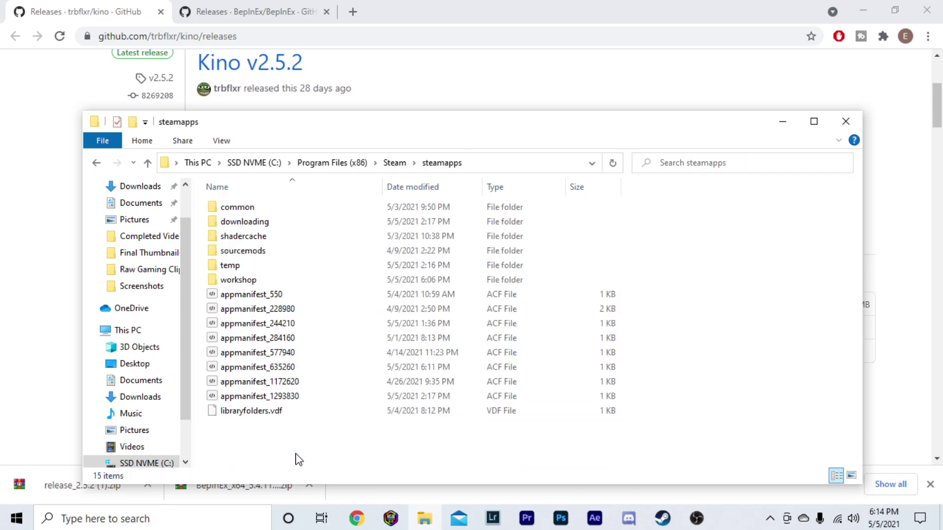
click(274, 215)
double_click(274, 214)
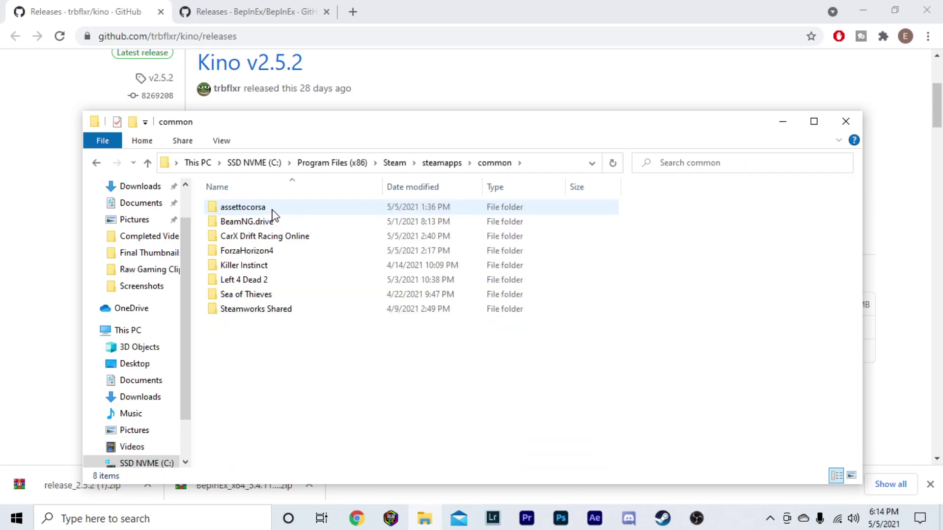
double_click(293, 238)
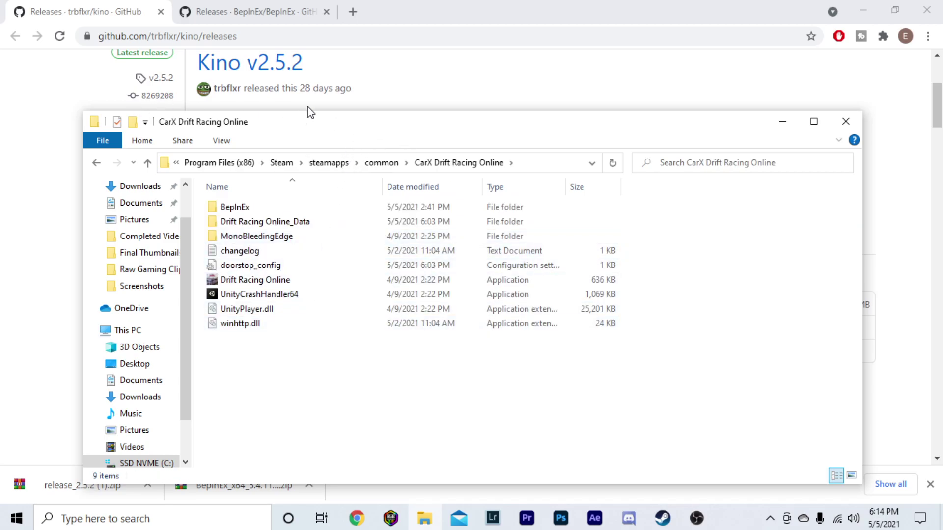
drag(470, 132, 1, 59)
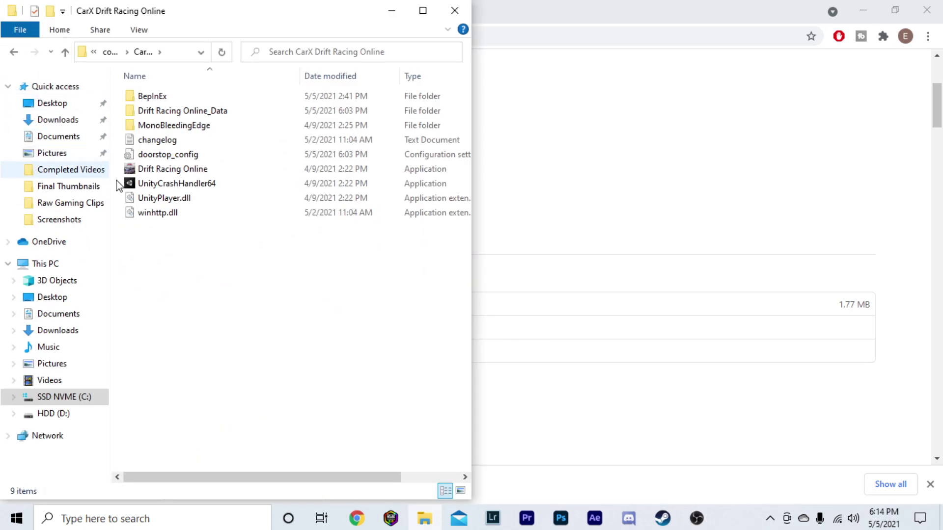
Open the downloaded BepInEx_x64_5.4.11.0 archive in WinRAR and place it side by side with the CarX Drift Racing Online folder.
click(652, 163)
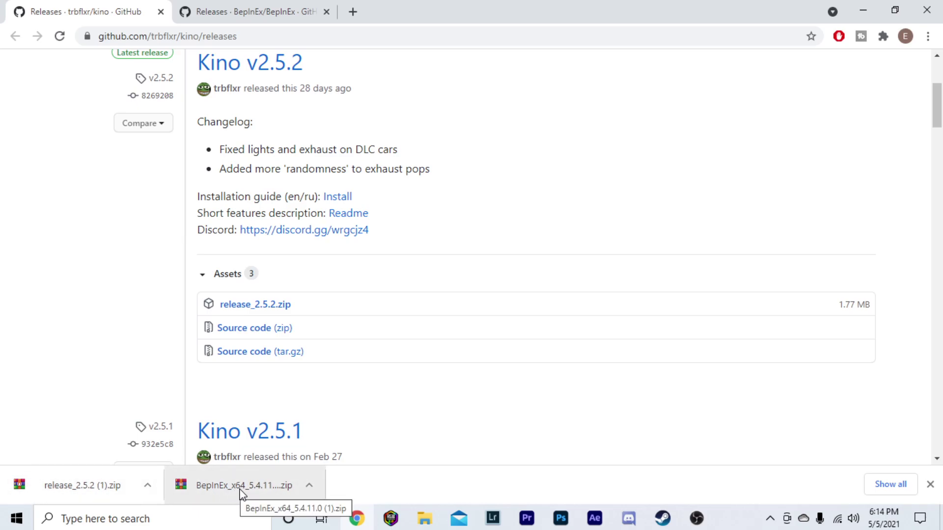
click(206, 491)
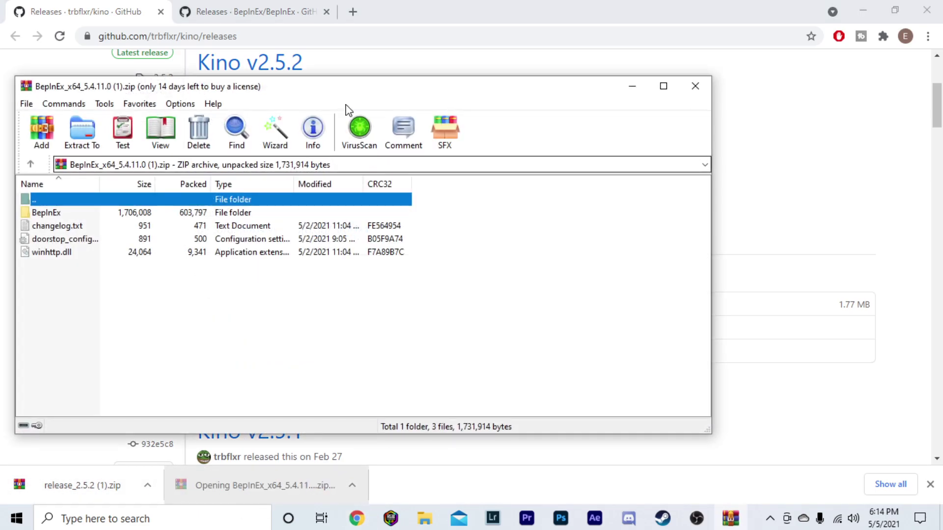
drag(337, 98, 940, 44)
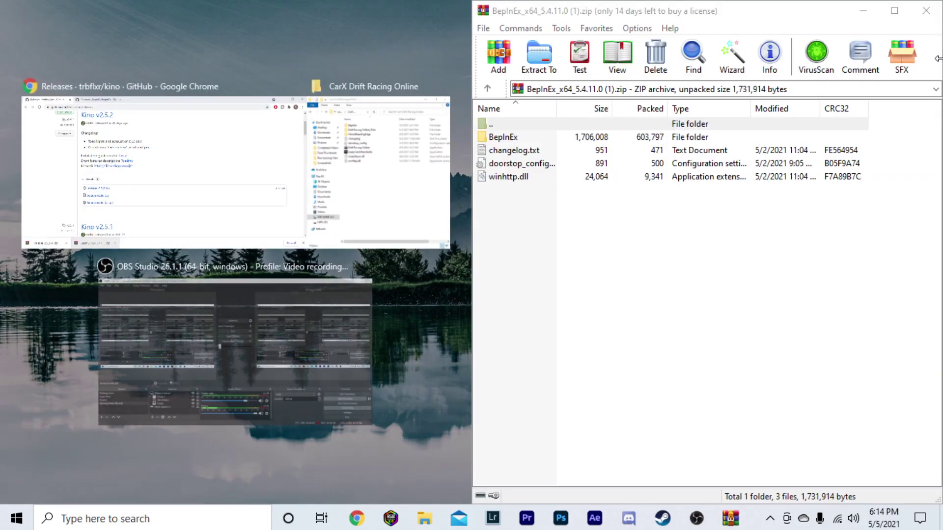
click(354, 162)
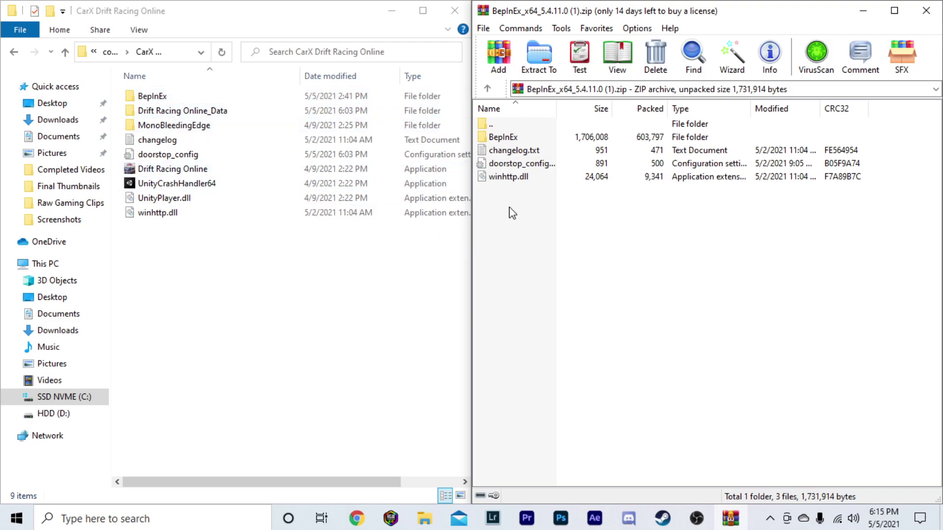
Try to copy the BepInEx folder, changelog.txt, doorstop_config and winhttp.dll from the archive into the CarX Drift Racing Online folder.
drag(514, 224, 549, 140)
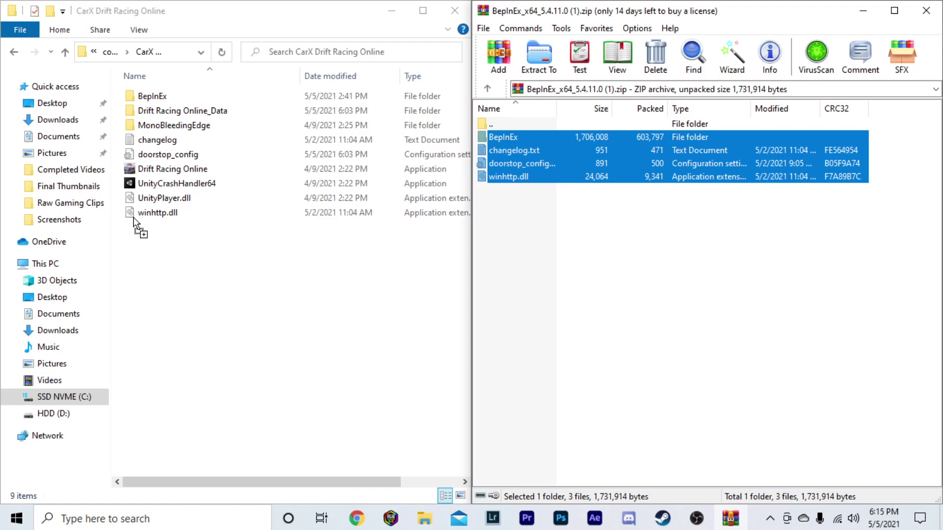
drag(134, 217, 713, 231)
click(585, 249)
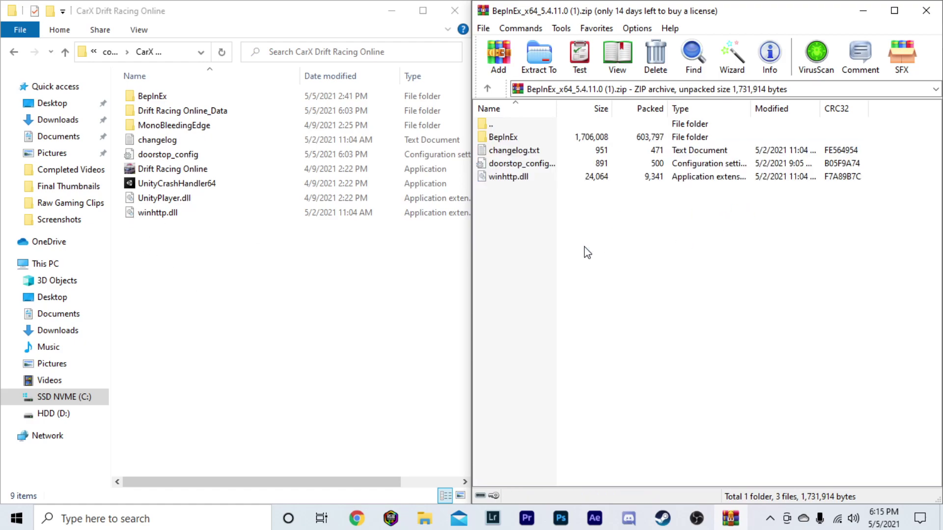
Close the BepInEx archive and open the downloaded Kino release_2.5.2 archive side by side with the game folder.
click(926, 11)
click(697, 238)
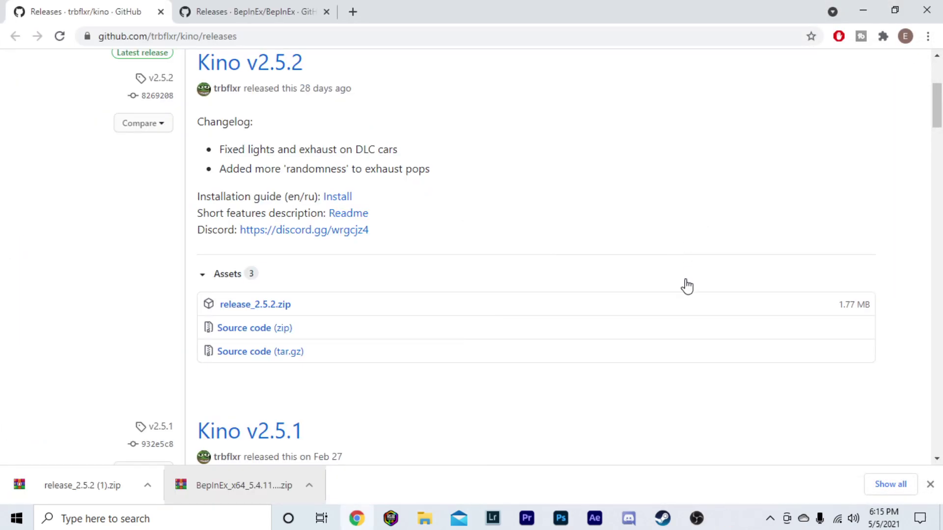
click(69, 491)
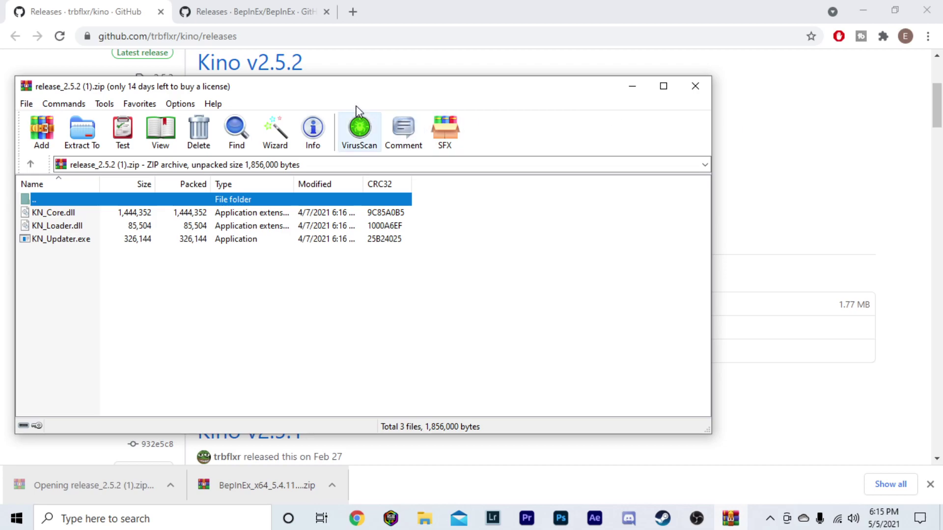
drag(358, 87, 938, 110)
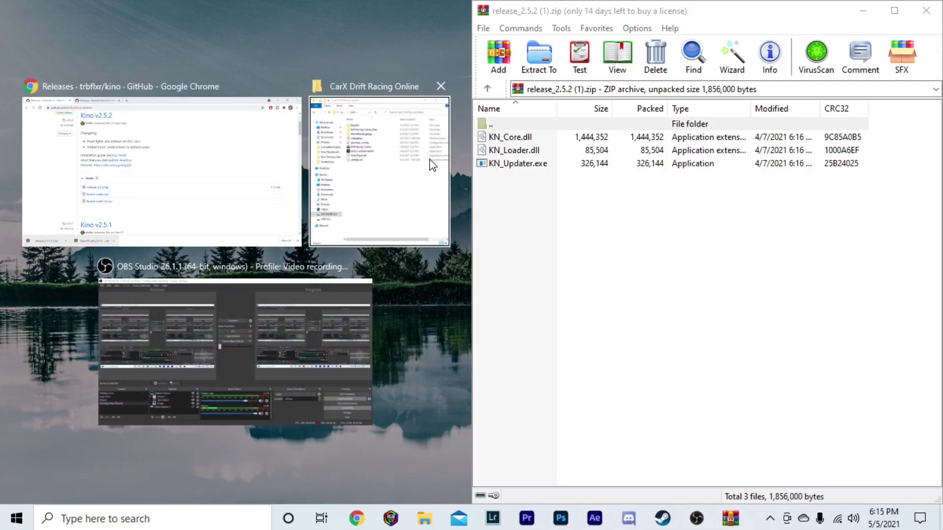
click(372, 191)
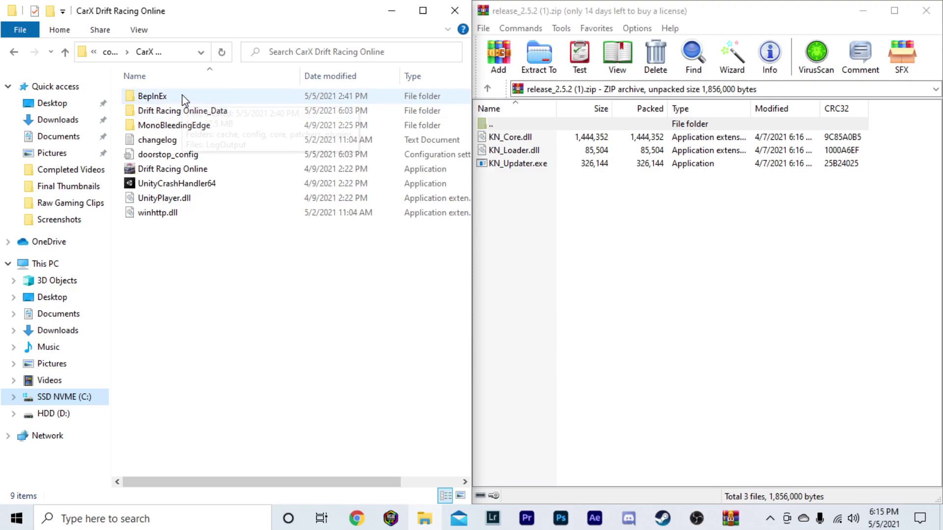
Open the BepInEx folder inside the CarX Drift Racing Online folder.
double_click(153, 96)
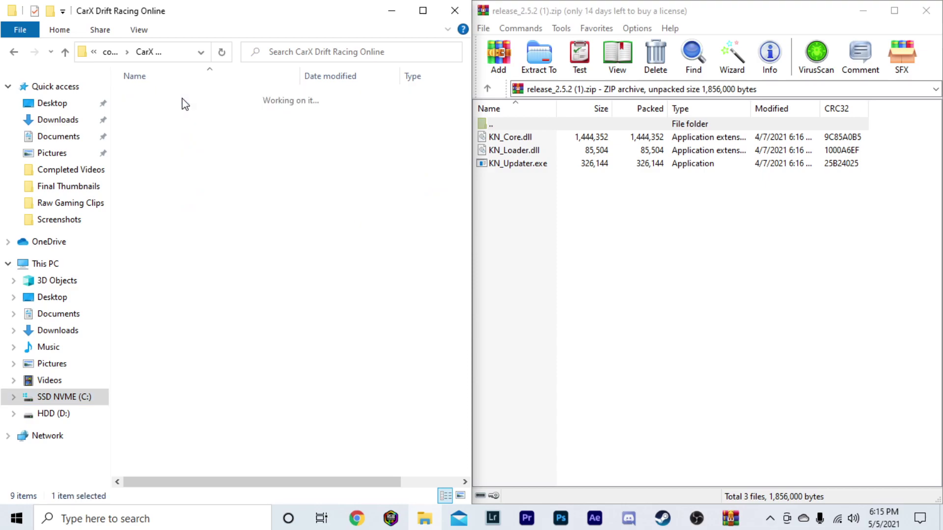
right_click(199, 215)
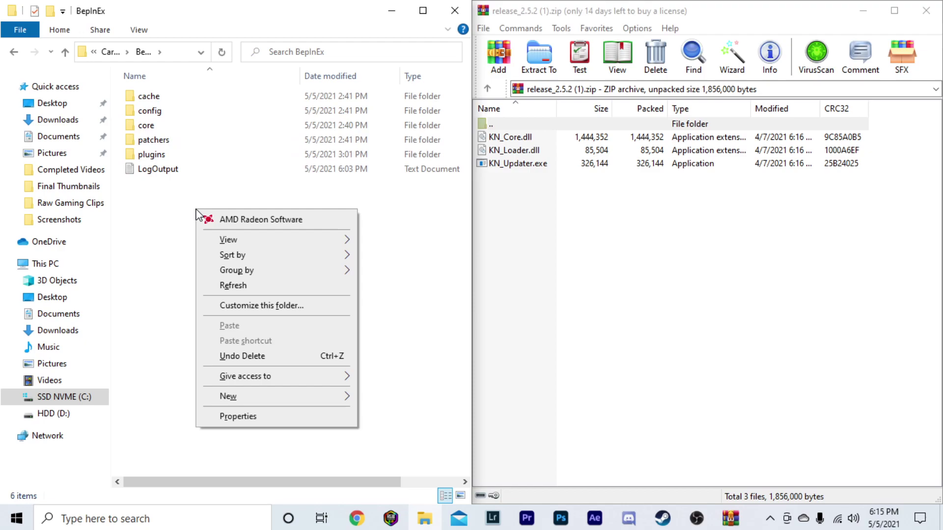
click(152, 199)
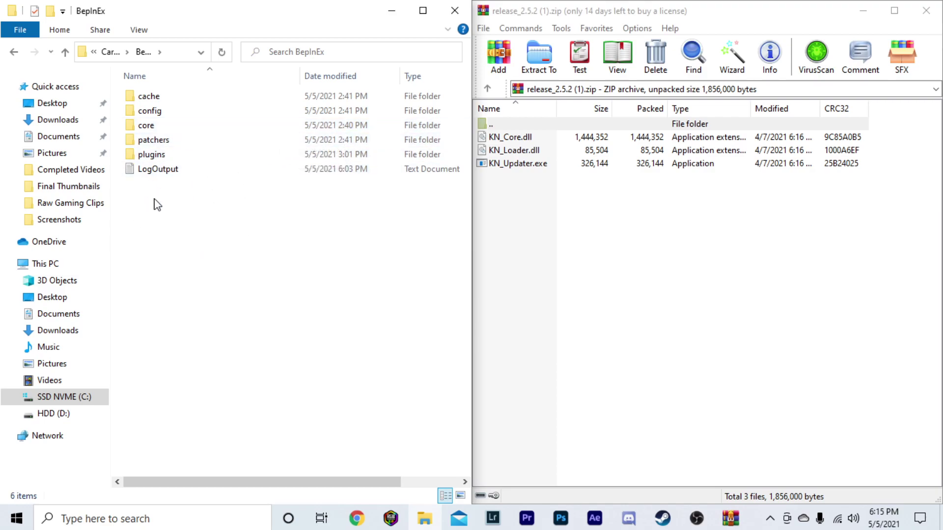
Create a new folder inside the BepInEx folder, keeping the default folder name.
right_click(192, 205)
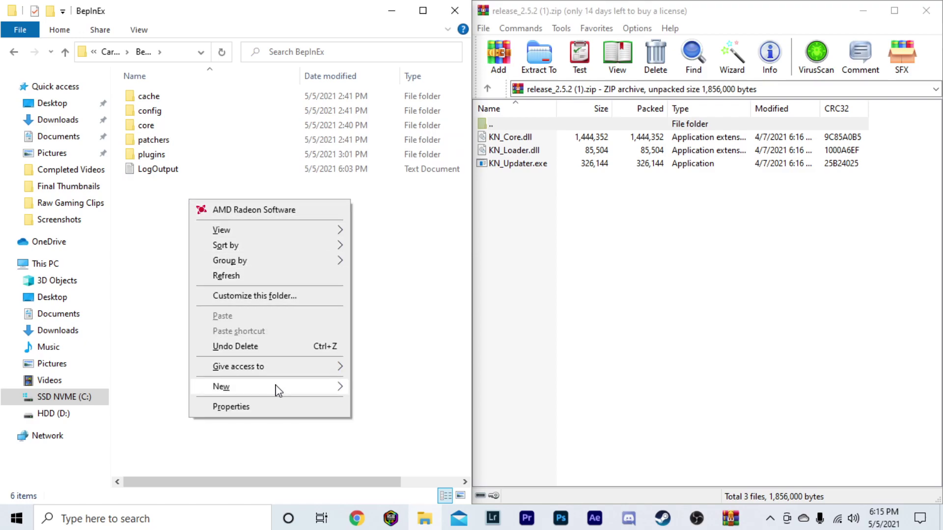
mouse_move(276, 388)
click(398, 387)
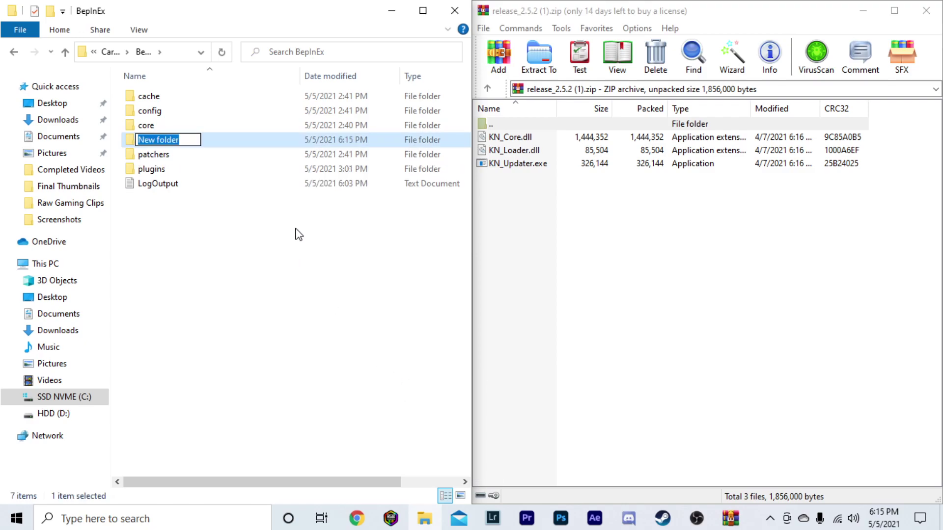
text(o)
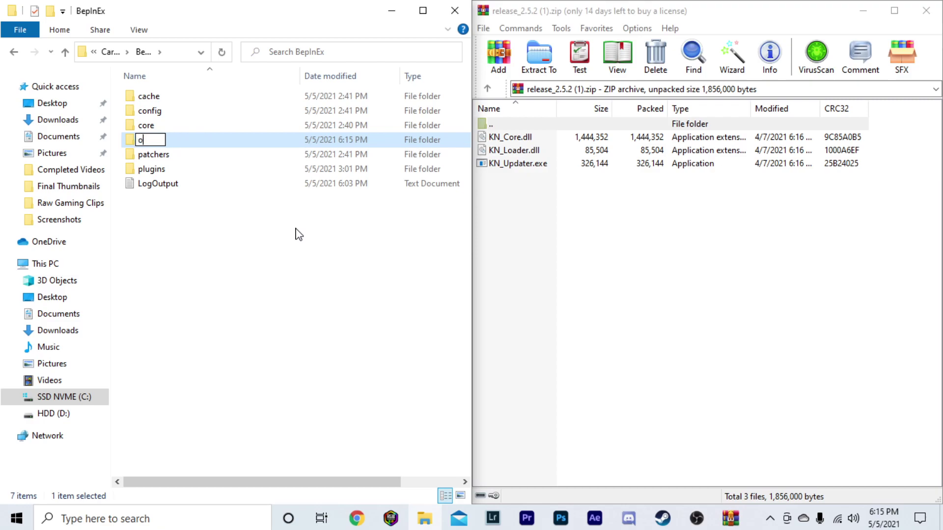
text(lugin)
key(BackSpace)
key(BackSpace)
key(BackSpace)
key(BackSpace)
key(BackSpace)
key(BackSpace)
key(BackSpace)
key(Return)
Delete the newly created empty folder from the BepInEx folder.
right_click(183, 143)
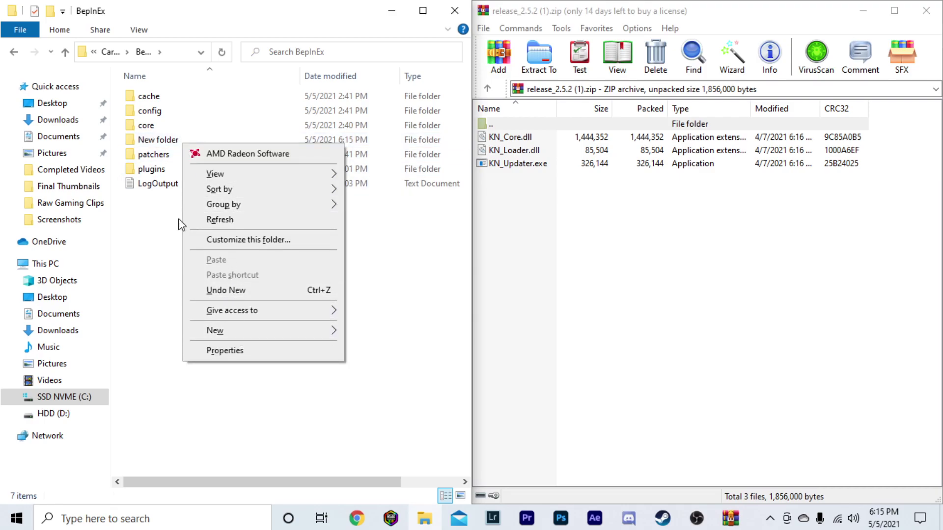
right_click(146, 141)
click(225, 409)
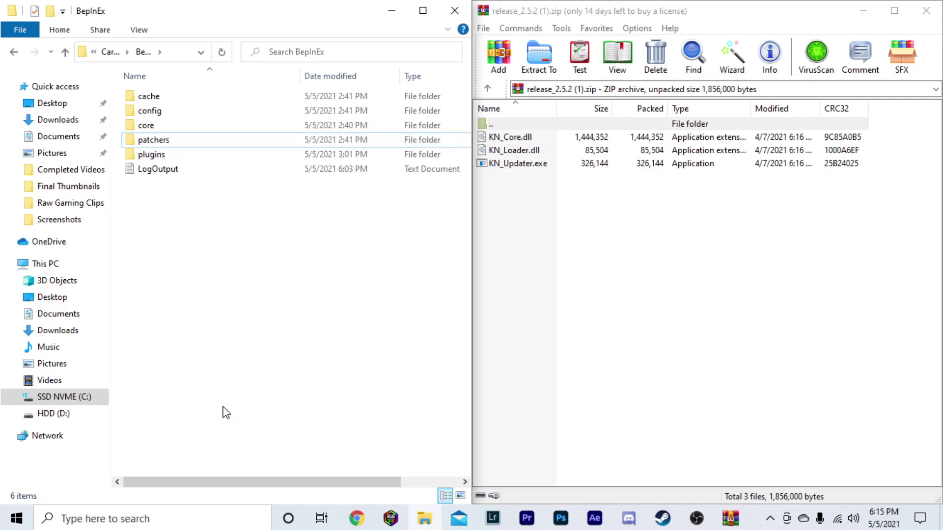
Open the plugins folder and try to copy KN_Core.dll, KN_Loader.dll and KN_Updater.exe from the Kino archive into it.
double_click(157, 154)
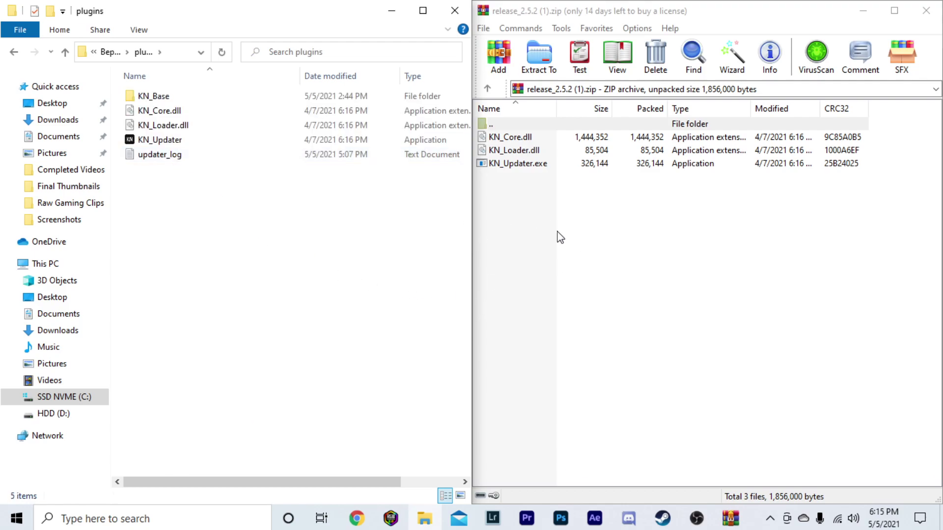
drag(527, 214, 564, 136)
drag(568, 169, 628, 169)
click(633, 186)
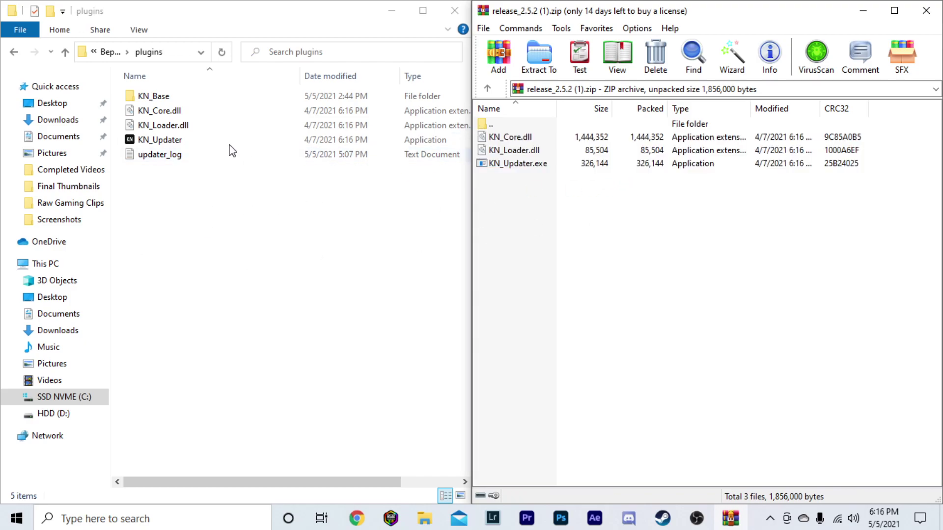
Close the Kino archive, the plugins folder and the browser with the Kino releases page.
click(925, 10)
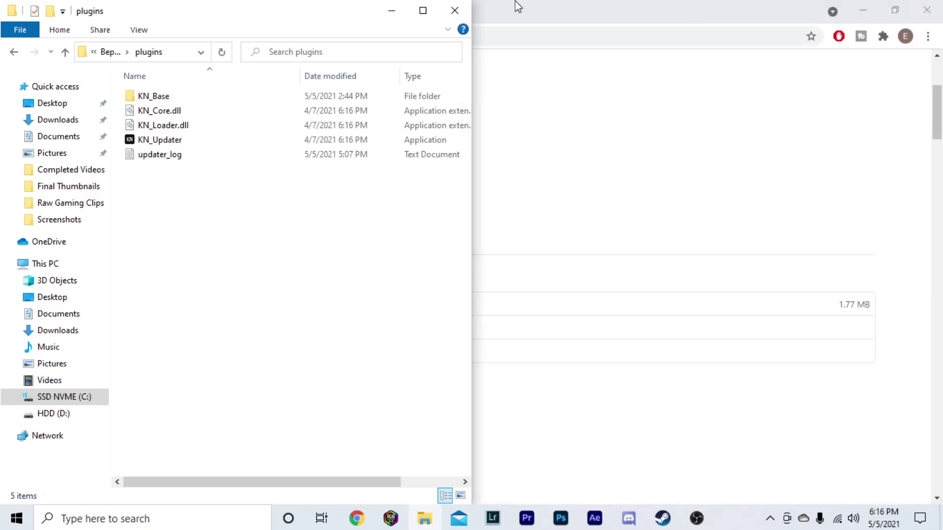
click(454, 10)
click(939, 10)
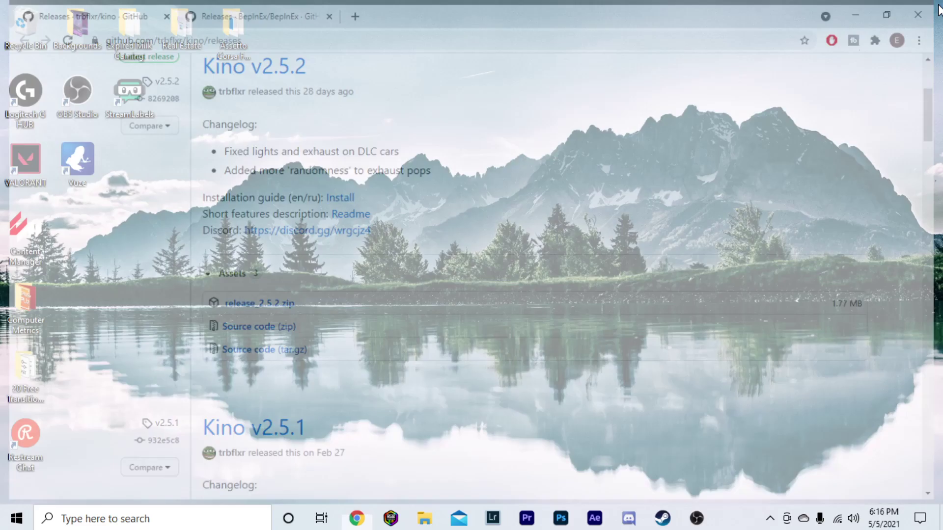
Switch to Steam, launch CarX Drift Racing Online and open the Kino mod menu in the game.
click(664, 519)
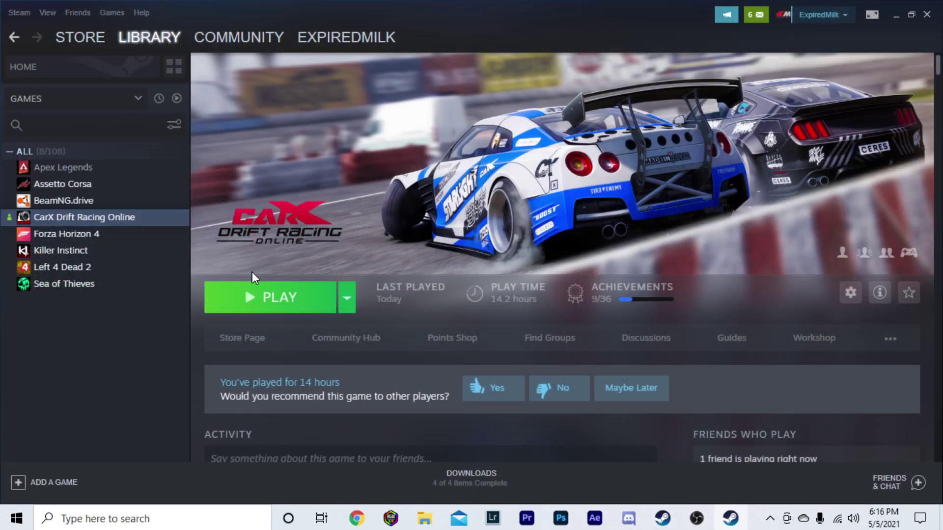
click(273, 301)
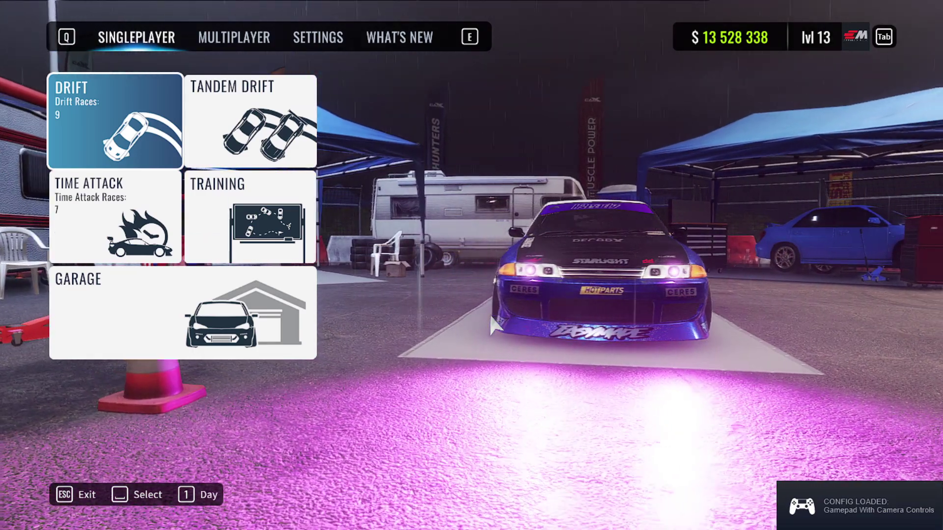
key(F7)
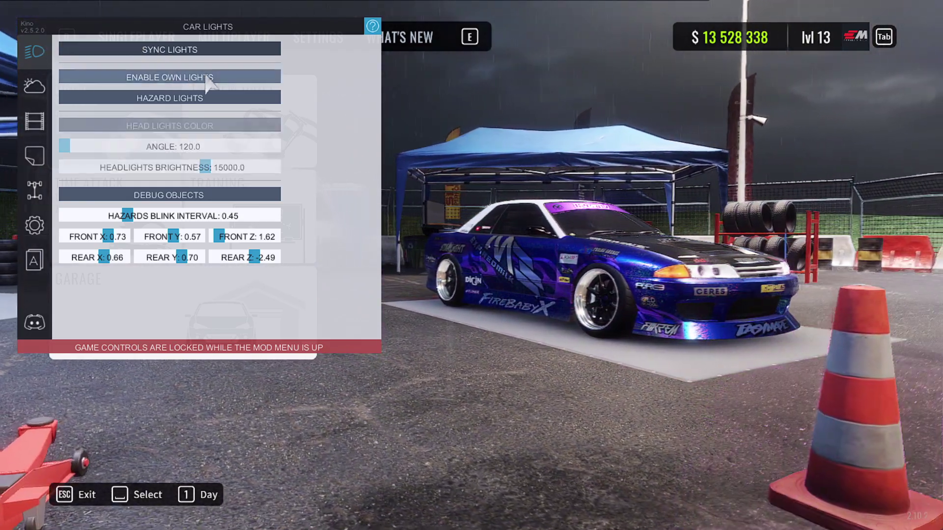
Toggle the car's own lights on and off three times in Kino's Car Lights settings.
click(207, 78)
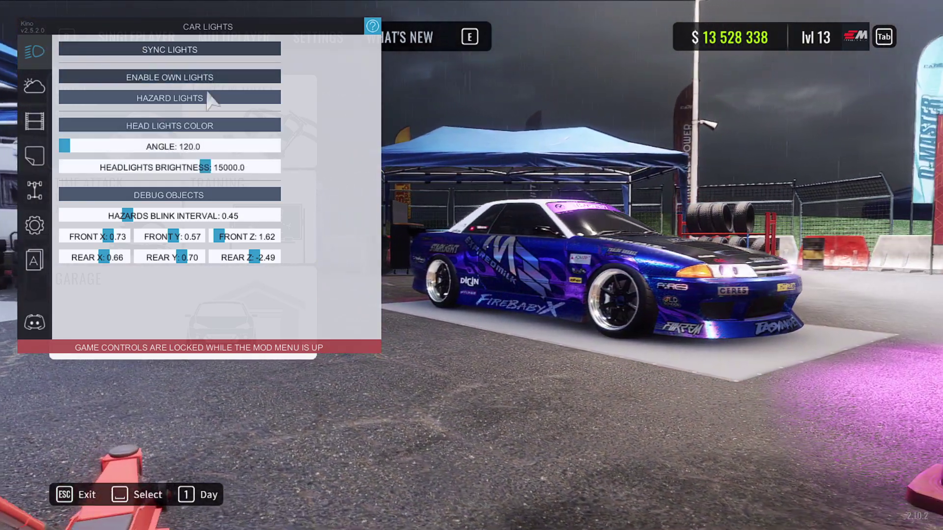
click(199, 81)
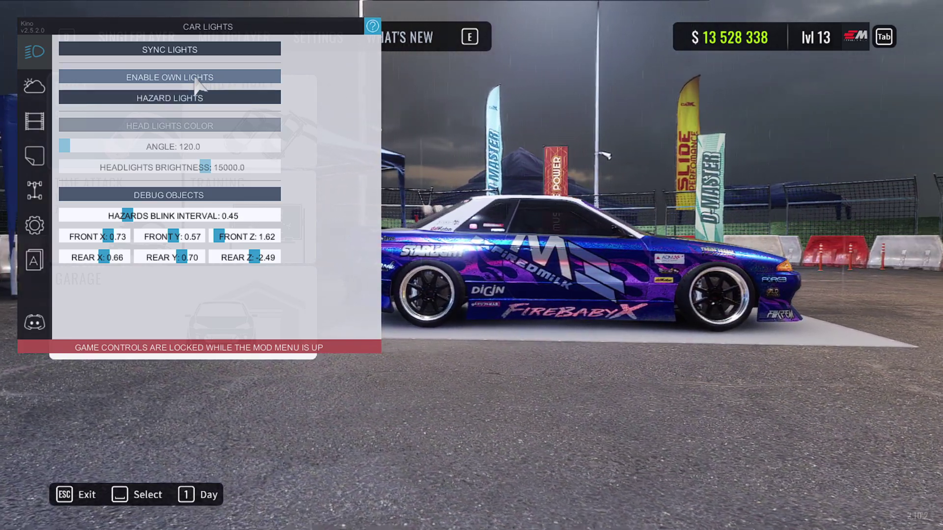
click(199, 79)
click(198, 78)
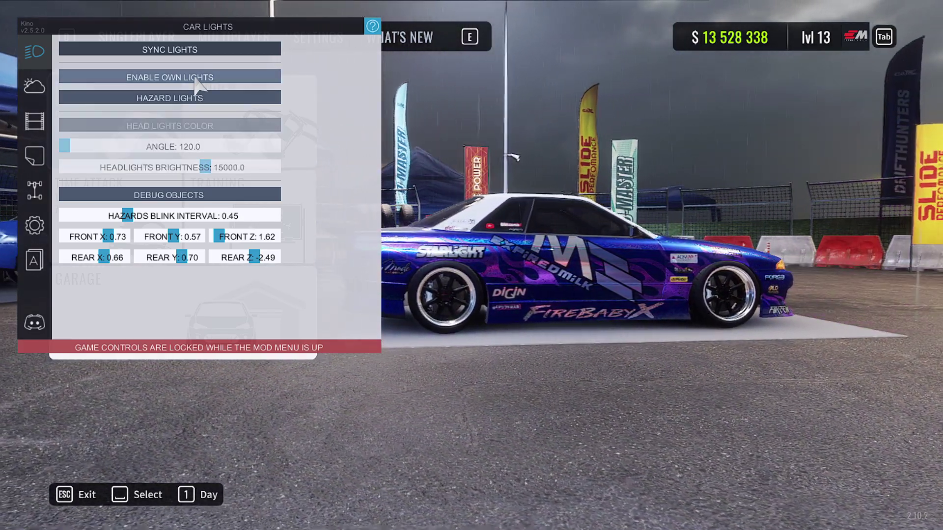
click(199, 78)
click(199, 79)
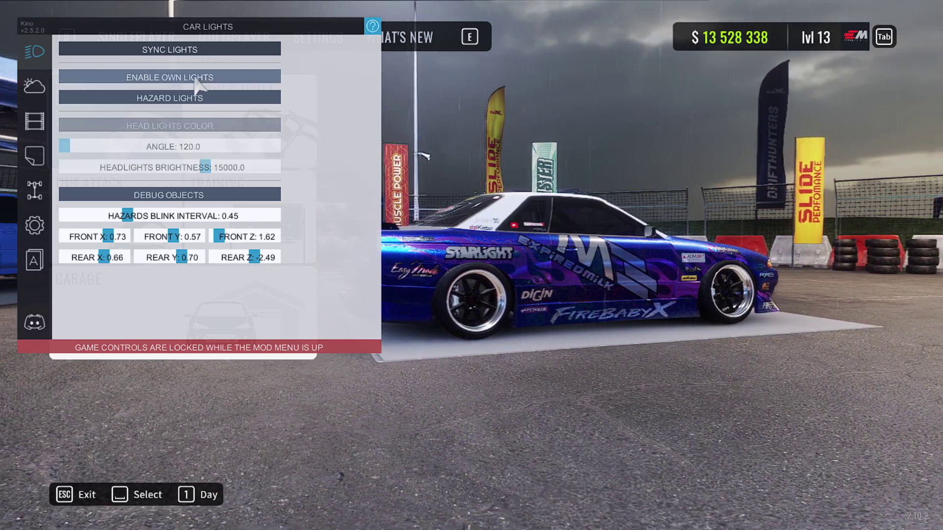